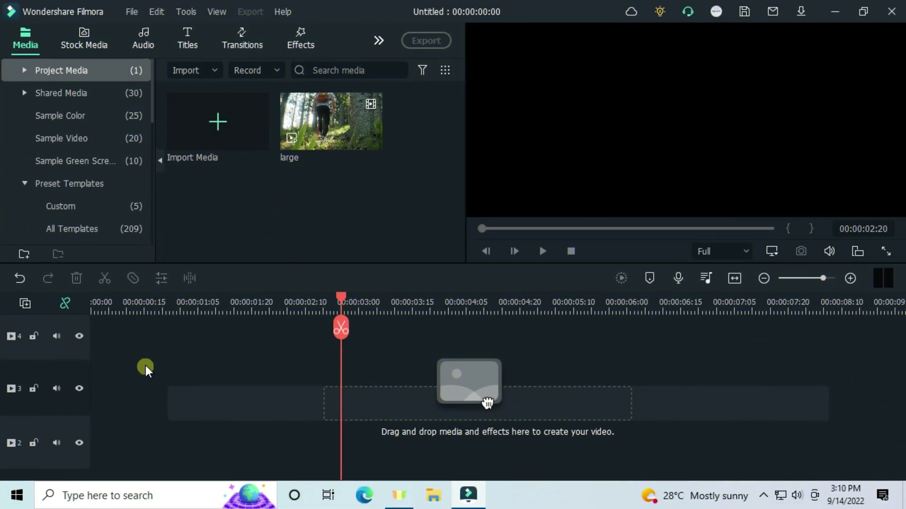
Step: Place the "large" video clip at the start of video track 1
scroll(127, 365, down, 5)
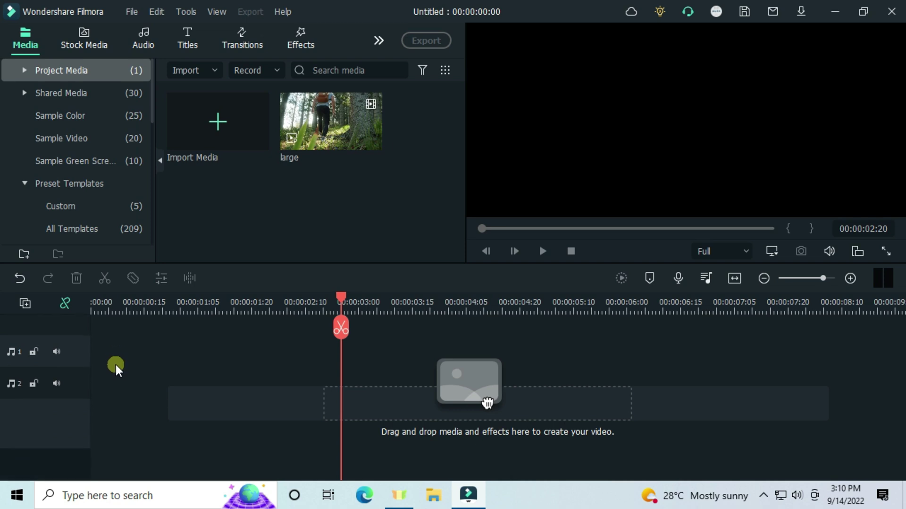
scroll(118, 359, up, 5)
drag(349, 132, 97, 372)
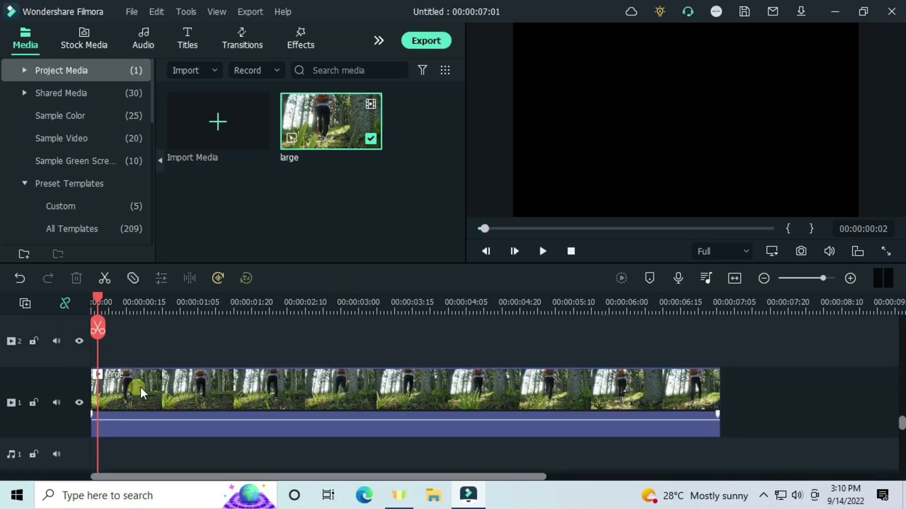
scroll(58, 364, up, 2)
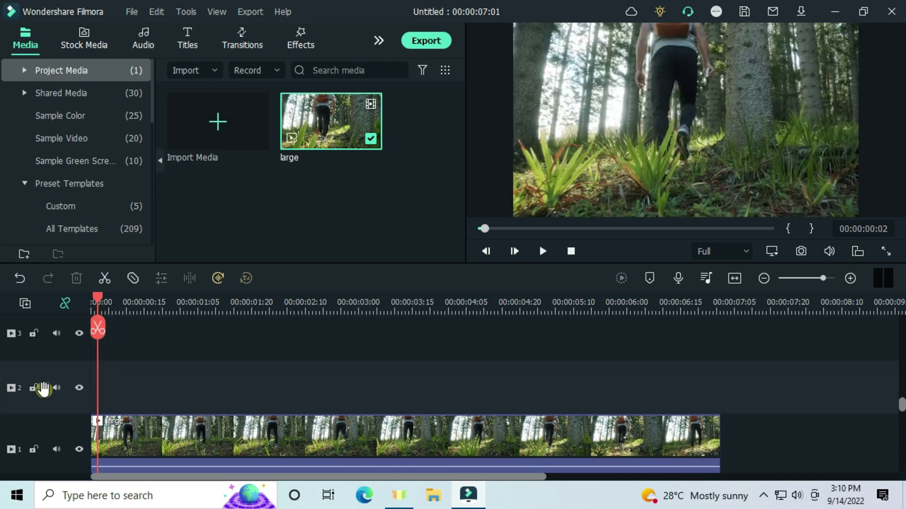
click(25, 304)
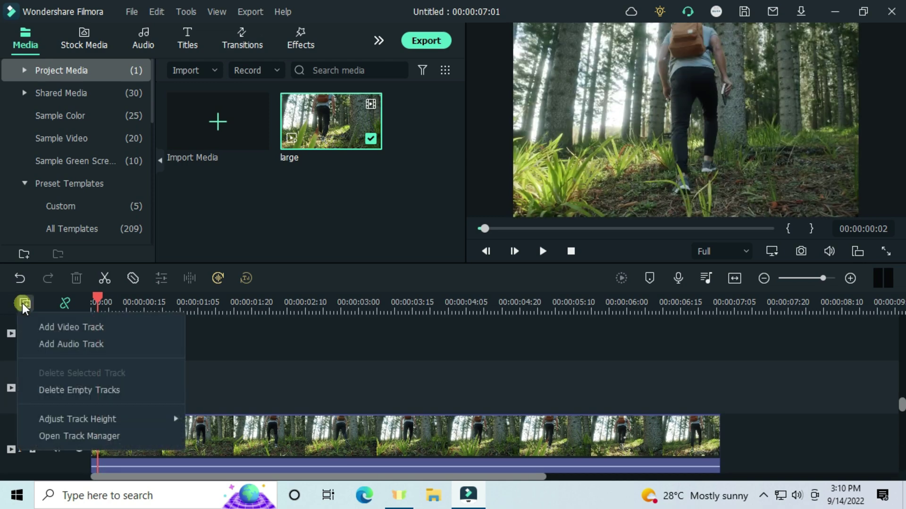
click(47, 436)
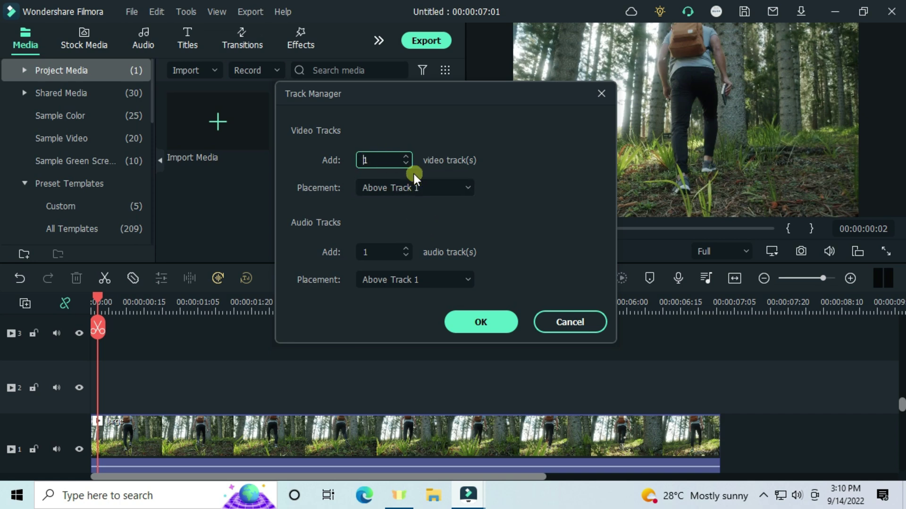
click(557, 321)
Step: Add the Title 27 title to video track 2, starting at 00:00:03:02
scroll(236, 425, up, 2)
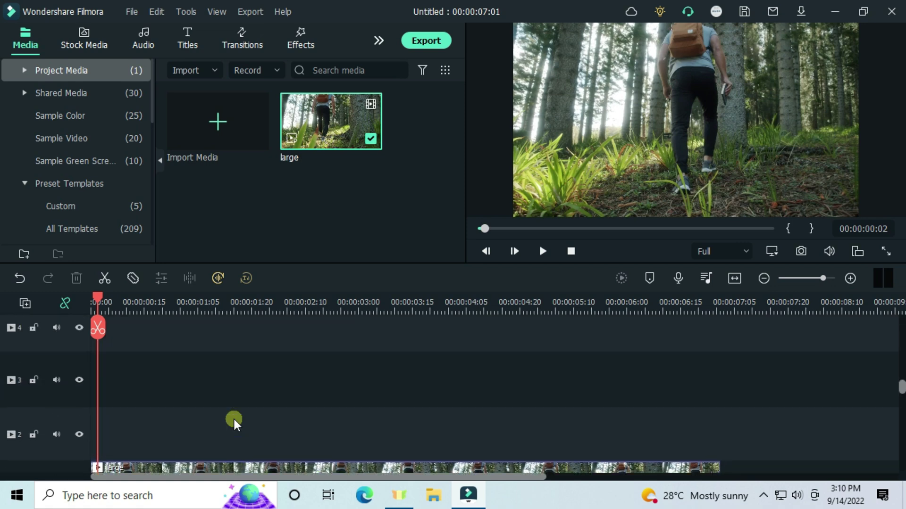
scroll(234, 420, down, 1)
click(366, 358)
click(191, 39)
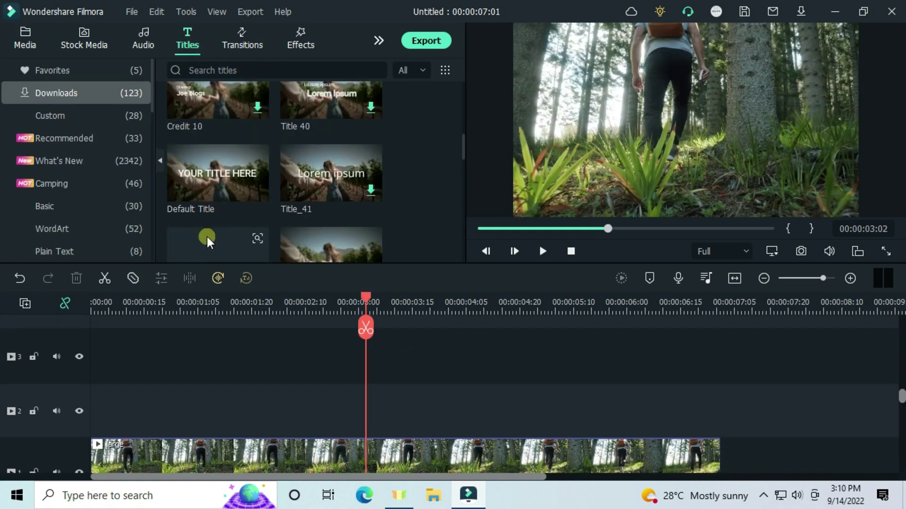
scroll(226, 233, down, 3)
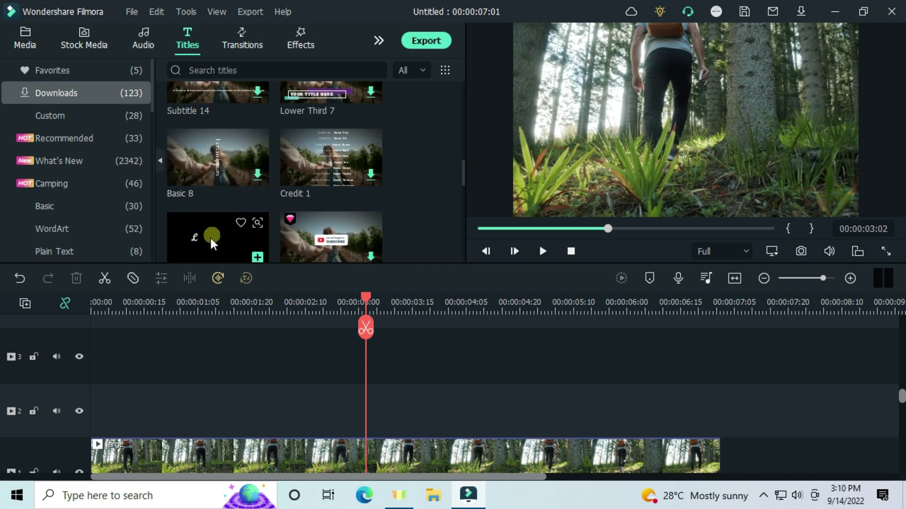
drag(210, 239, 367, 404)
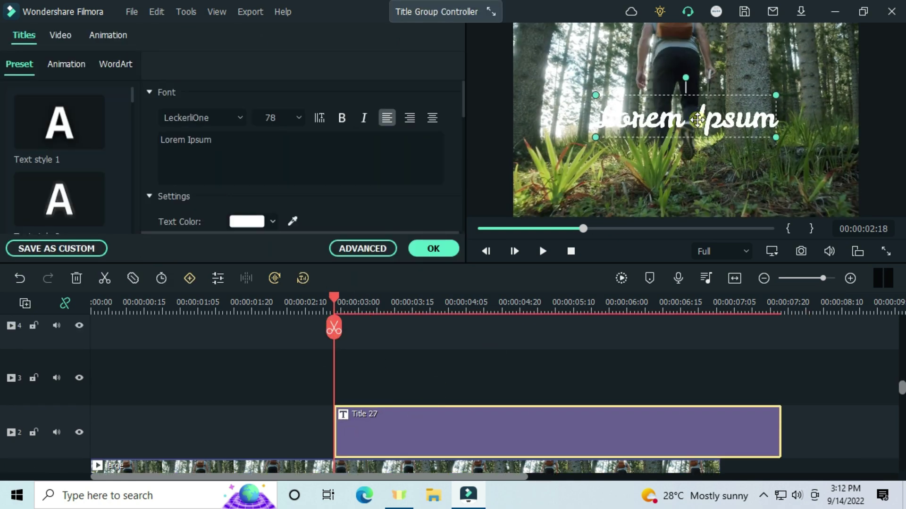
Step: Move the title to the lower-left area of the video frame and change its text to "Arizona, US"
drag(696, 122, 633, 191)
triple_click(236, 147)
text(Arizona, Us)
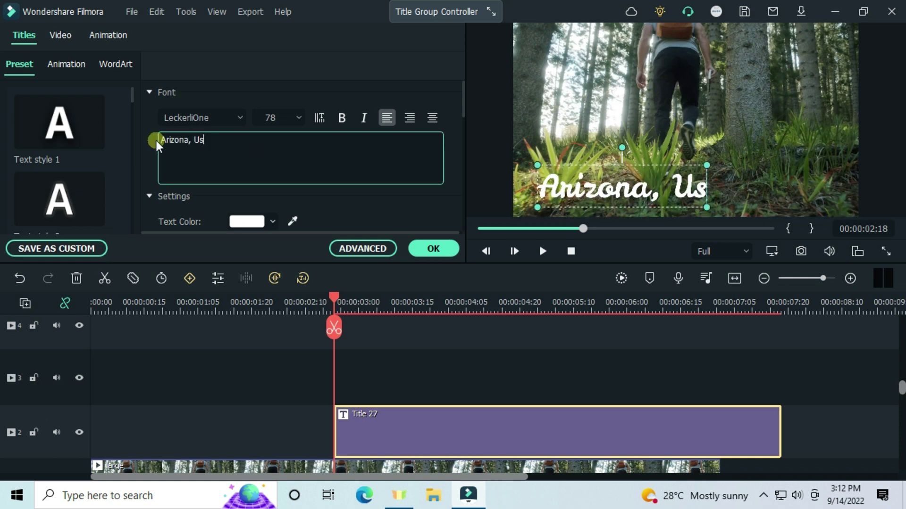
key(BackSpace)
text(S)
Step: Set the title's font to Lexend Deca Regular and its text animation to No Animation in the advanced text editor
click(203, 118)
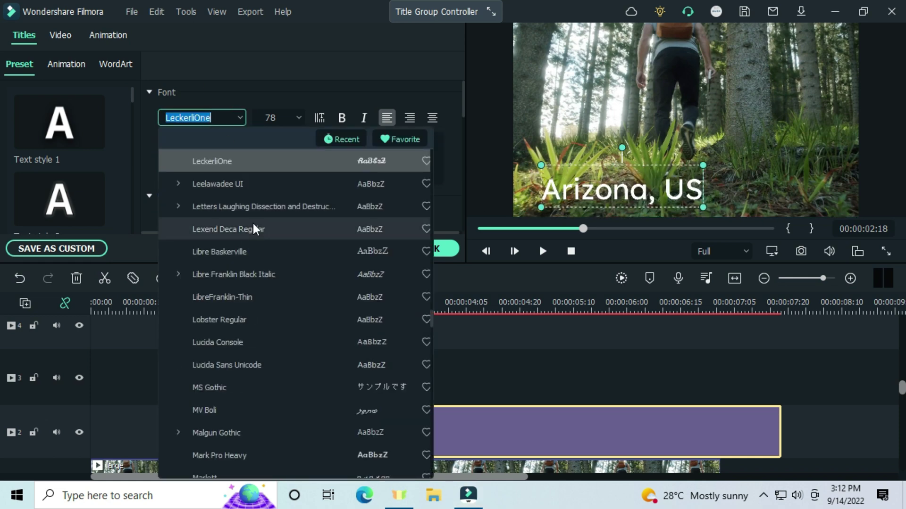
click(254, 230)
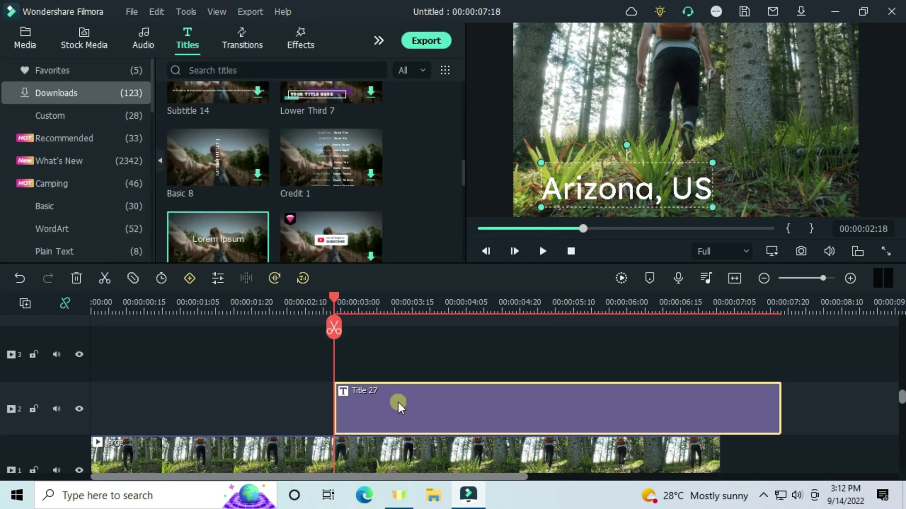
double_click(398, 403)
click(353, 248)
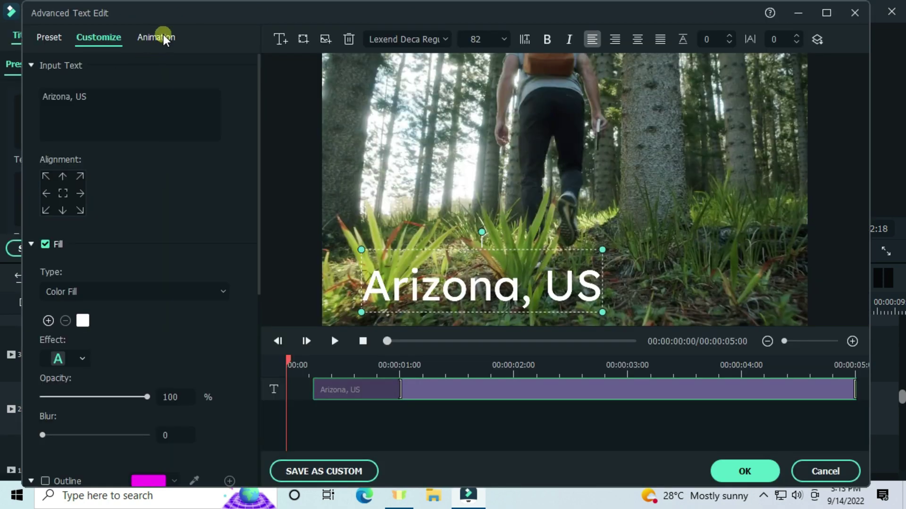
click(165, 40)
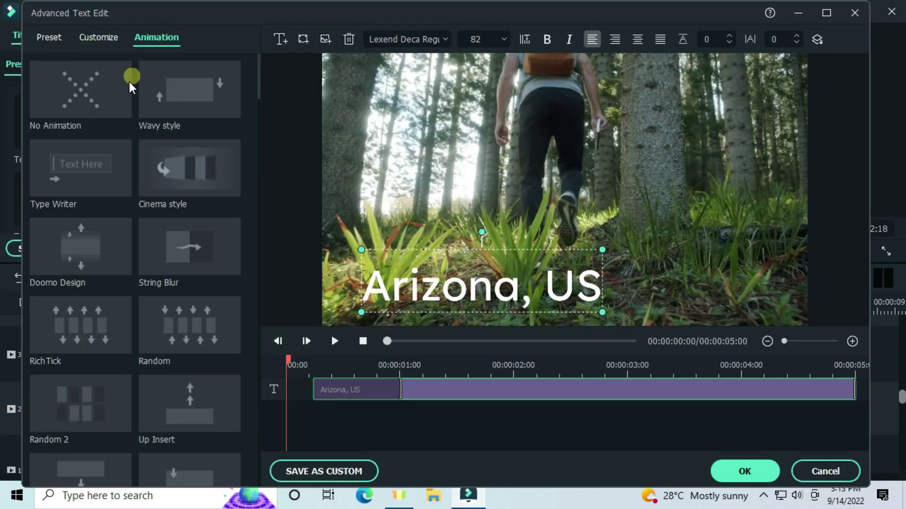
click(761, 471)
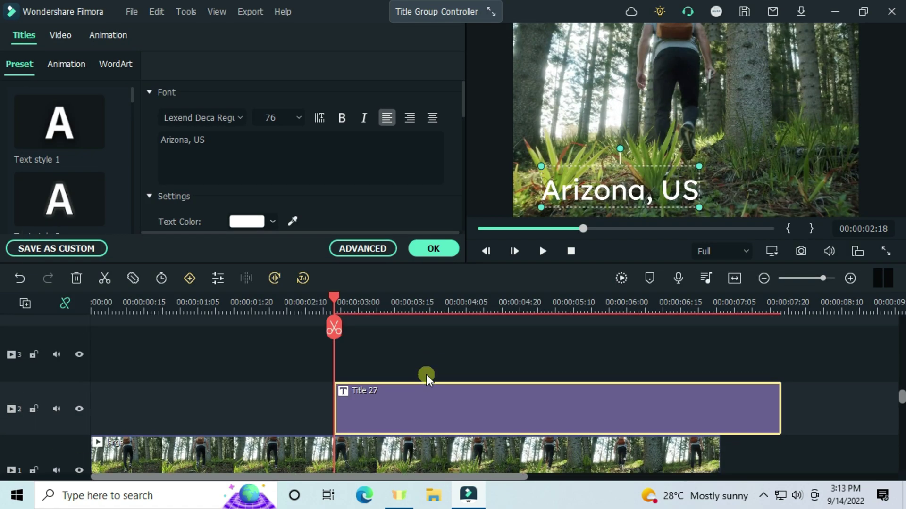
Step: Move the title clip up to video track 4 and give it a custom animation keyframe at 00:00:03:15
scroll(413, 401, up, 2)
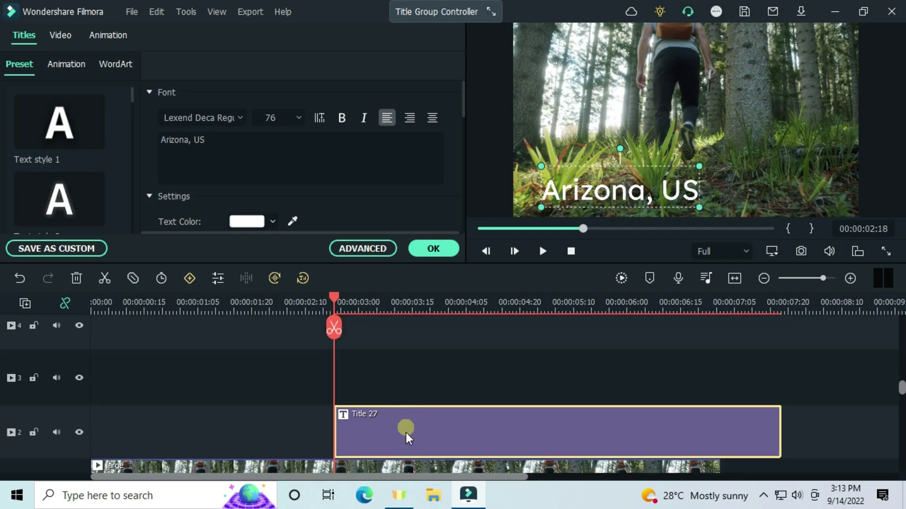
drag(405, 432, 397, 358)
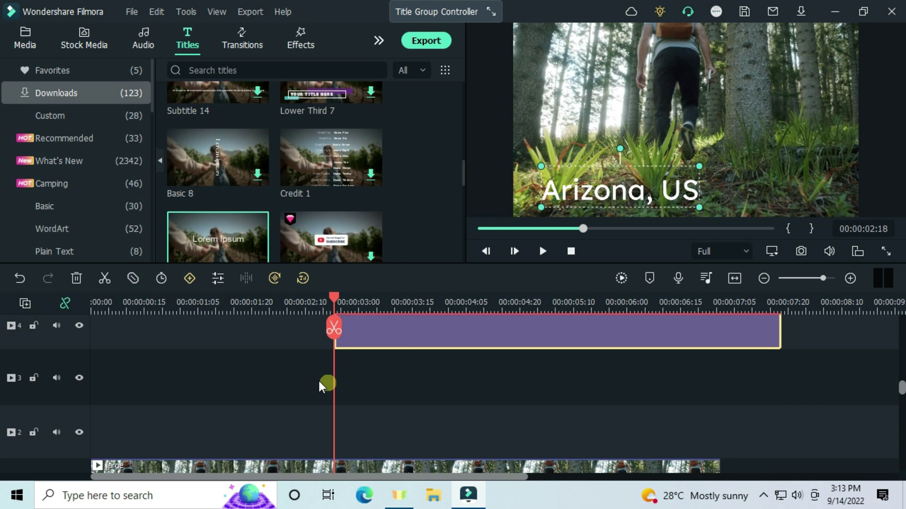
double_click(363, 367)
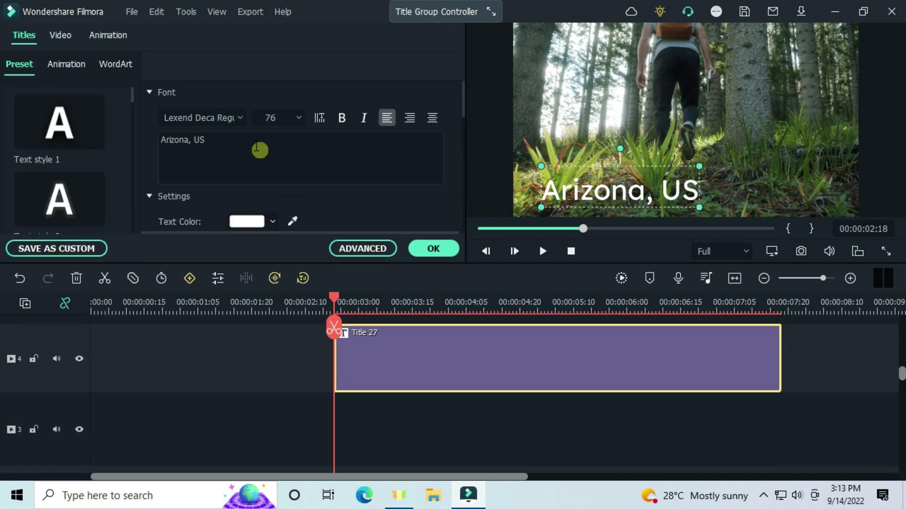
click(120, 35)
click(164, 98)
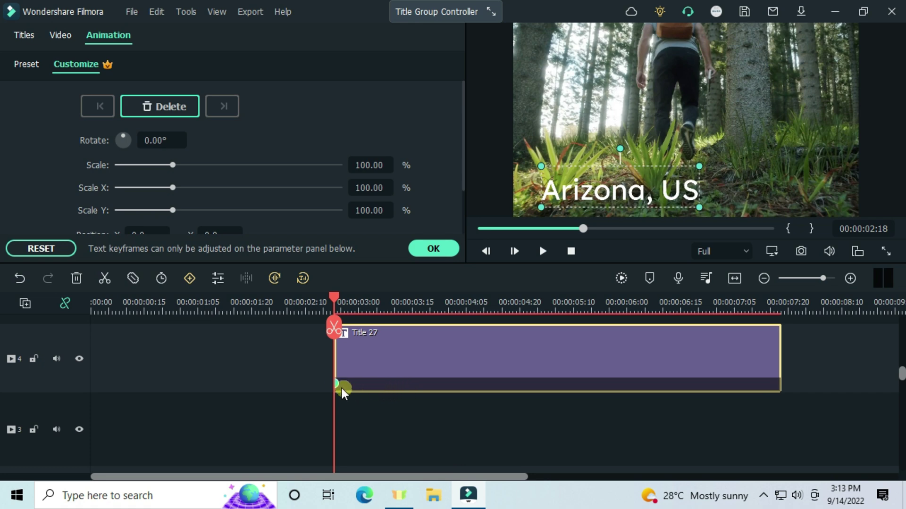
drag(335, 383, 411, 392)
Step: Add a title keyframe at about 00:00:03:04, before the existing one, with Position X set to -88
click(373, 308)
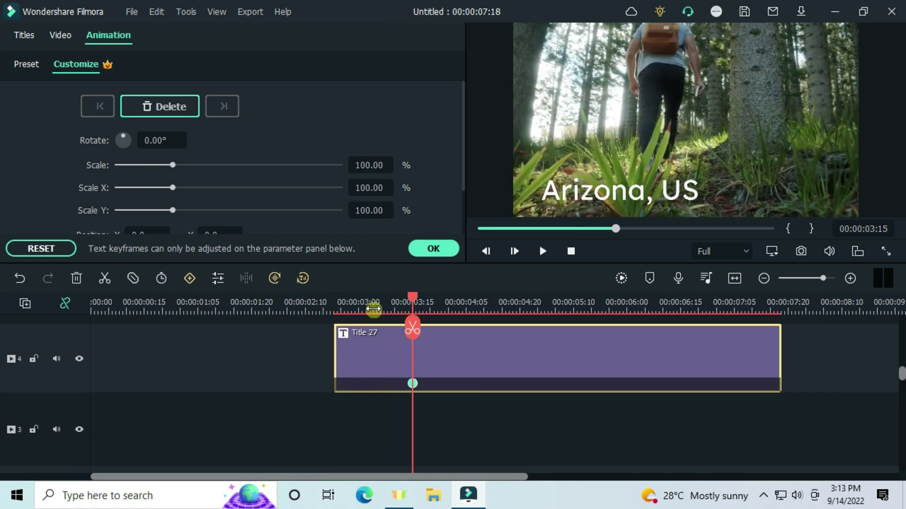
click(383, 382)
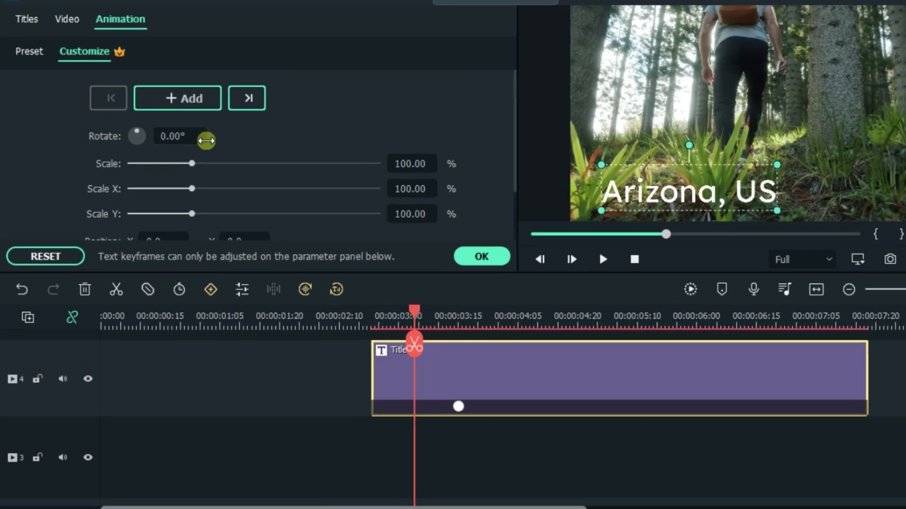
scroll(185, 143, down, 3)
click(142, 179)
text(-8)
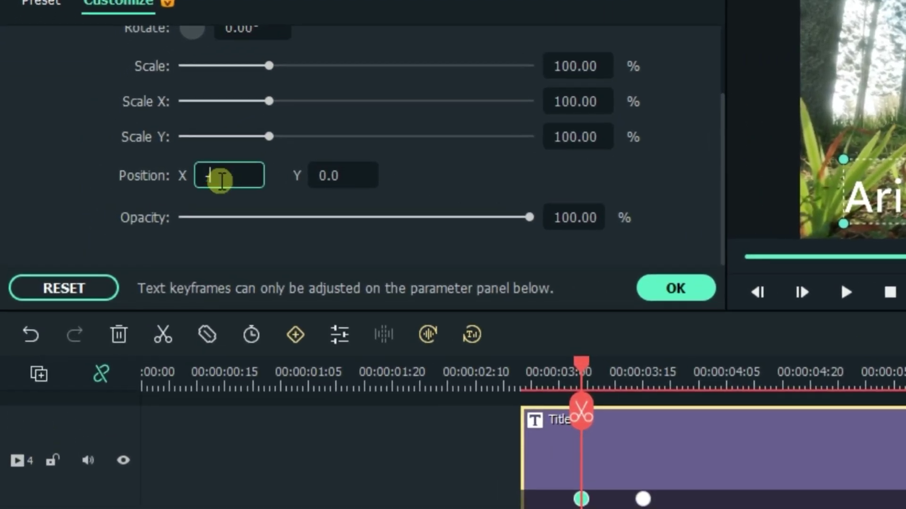
text(8)
click(658, 290)
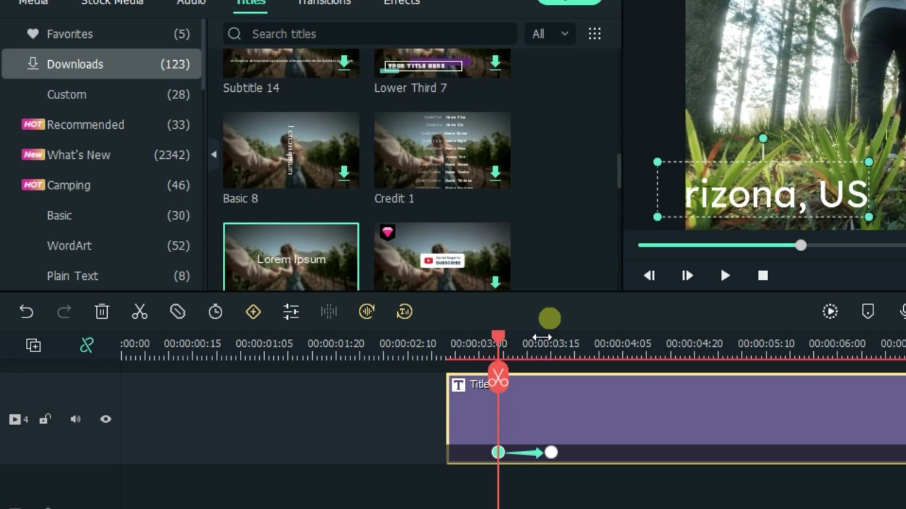
Step: Add a keyframe at the very start of the title clip with Position X set to -335
click(350, 373)
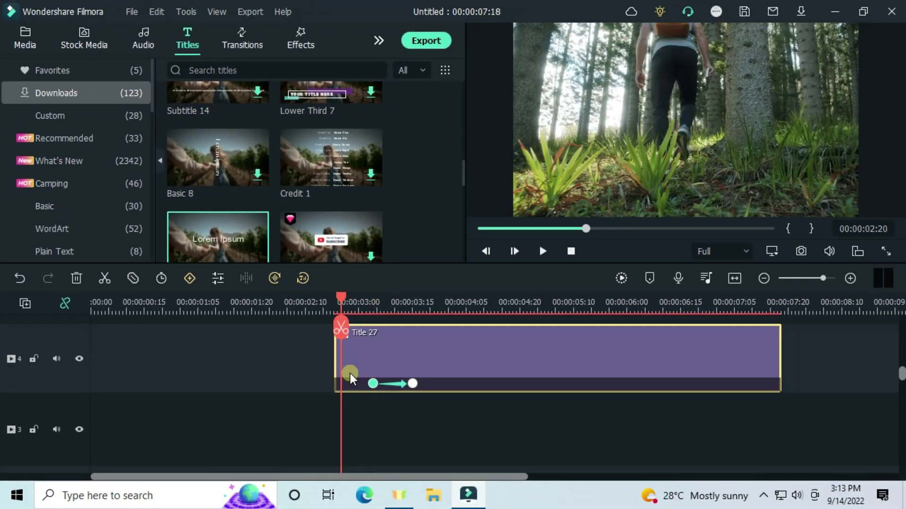
drag(341, 298, 337, 301)
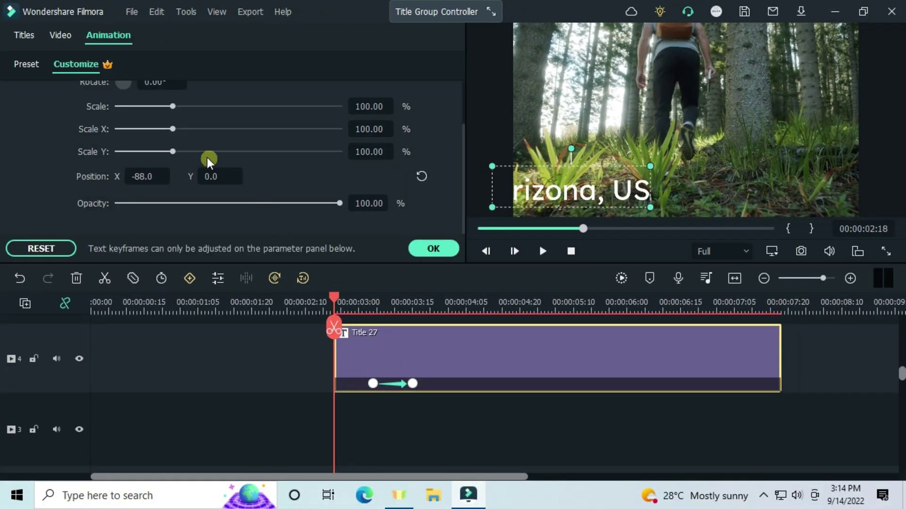
click(142, 176)
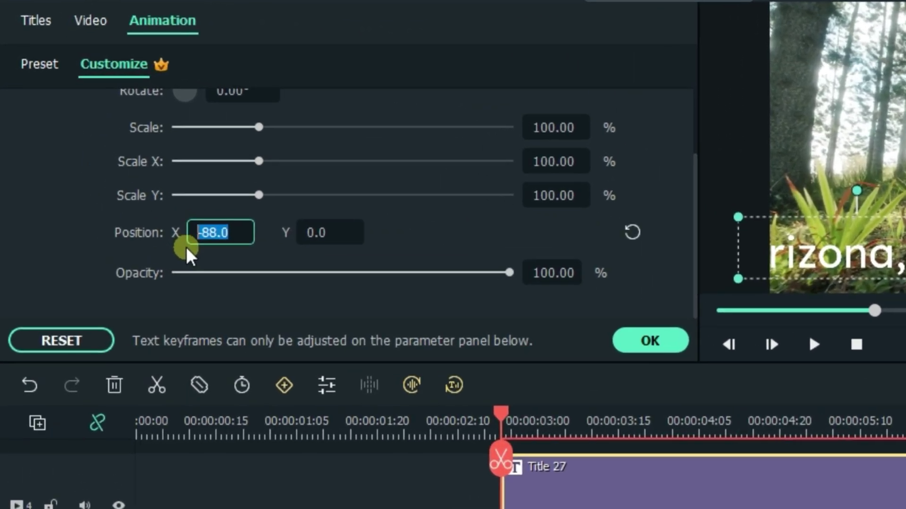
key(BackSpace)
text(-335)
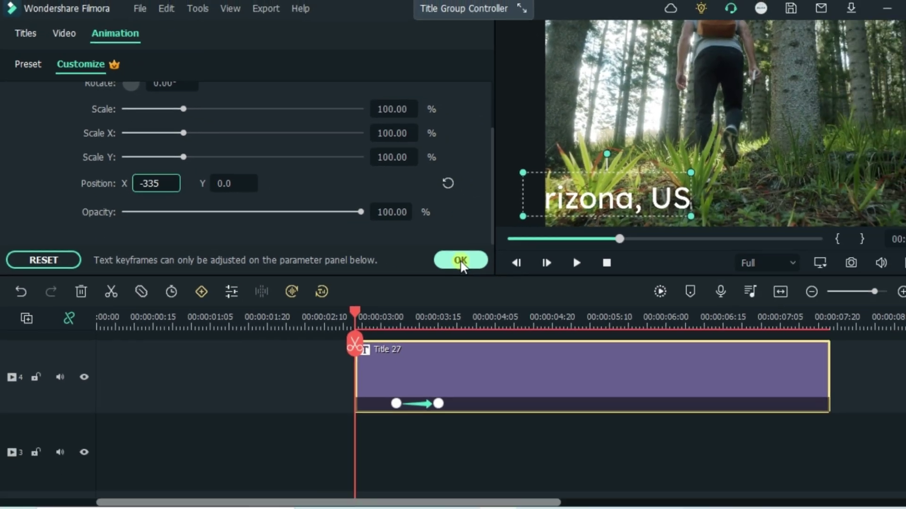
click(460, 260)
Step: Shift the title's middle keyframe to 00:00:03:02 and its last one to about 00:00:03:12, and play back the slide-in
drag(459, 403, 445, 403)
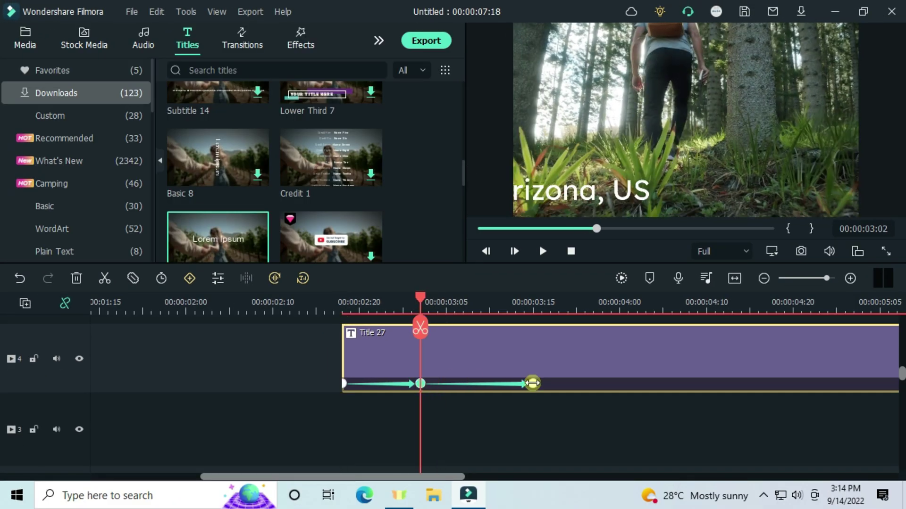
drag(532, 383, 524, 389)
drag(396, 307, 307, 366)
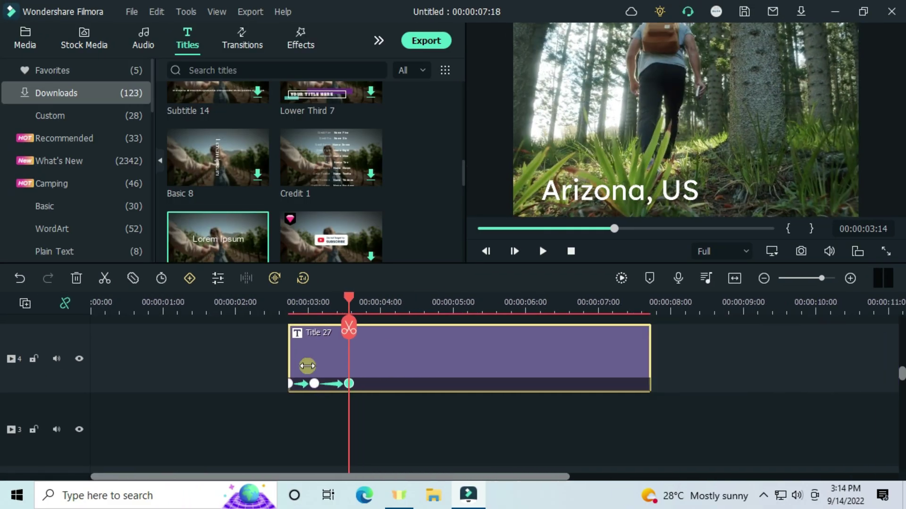
click(278, 306)
key(space)
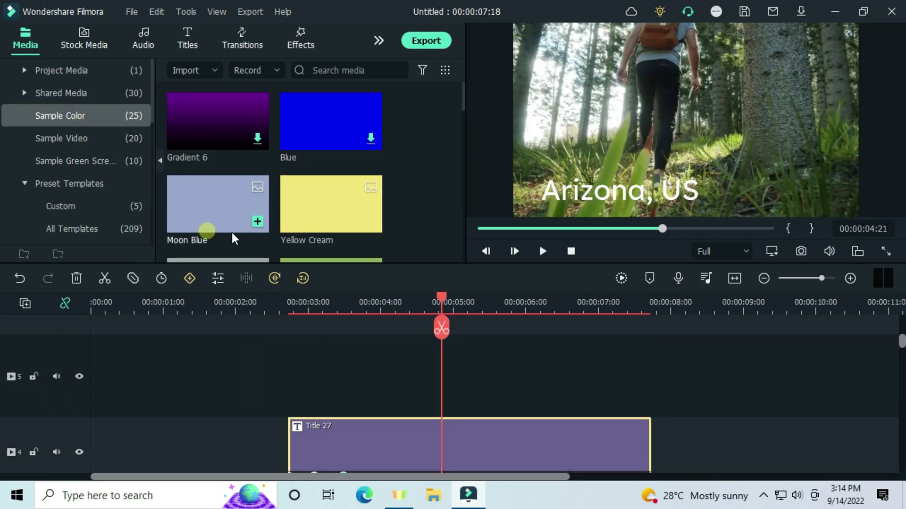
Step: Place the White sample color on video track 5, aligned with the start of the title clip
scroll(231, 233, down, 5)
drag(337, 187, 302, 379)
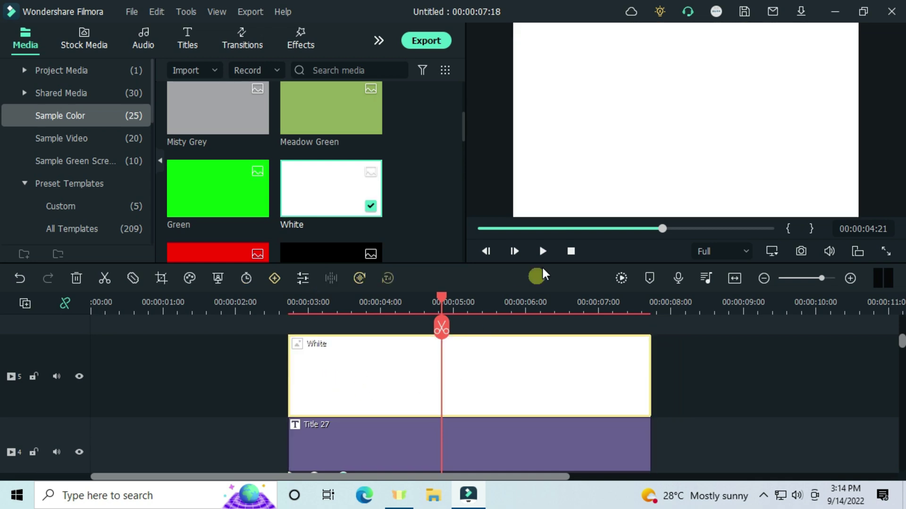
click(603, 152)
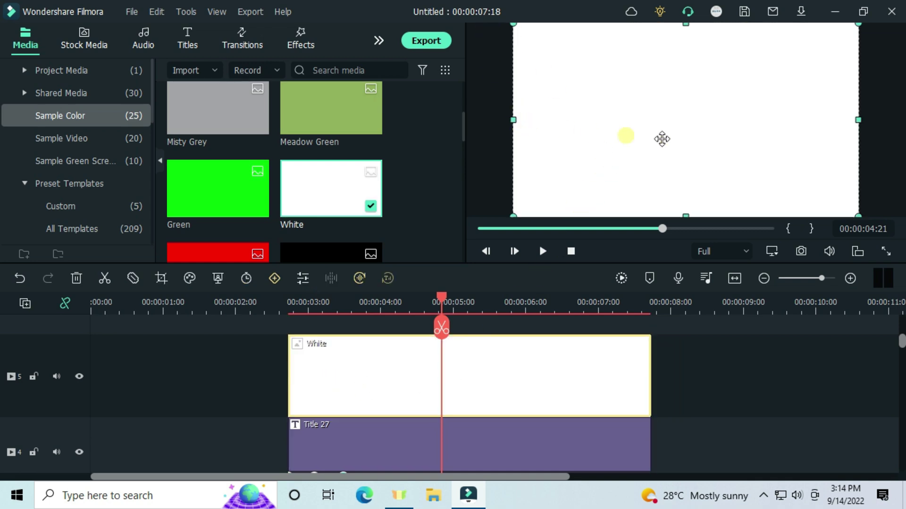
Step: Shrink the white color into a thin vertical bar, about 1.02% by 17.85% in scale, just before the "Arizona, US" text
drag(851, 130, 596, 138)
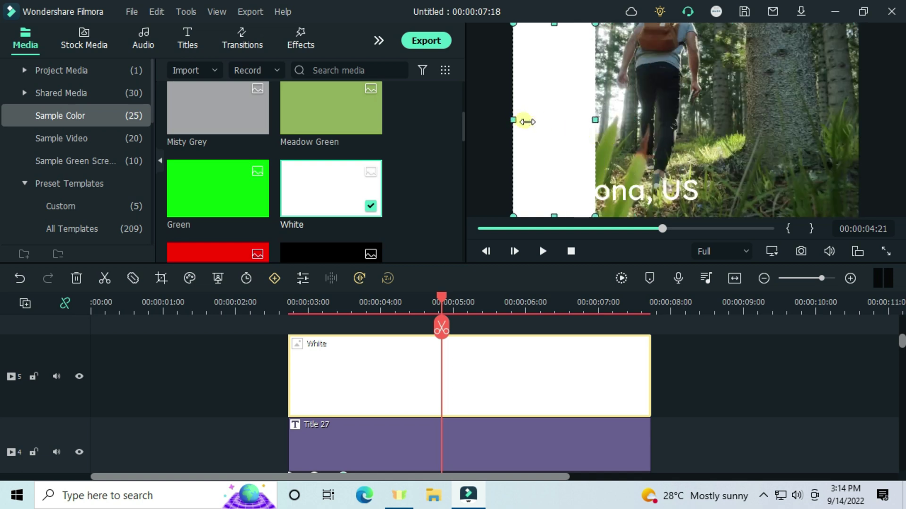
drag(527, 121, 549, 121)
drag(572, 25, 572, 158)
drag(572, 188, 536, 187)
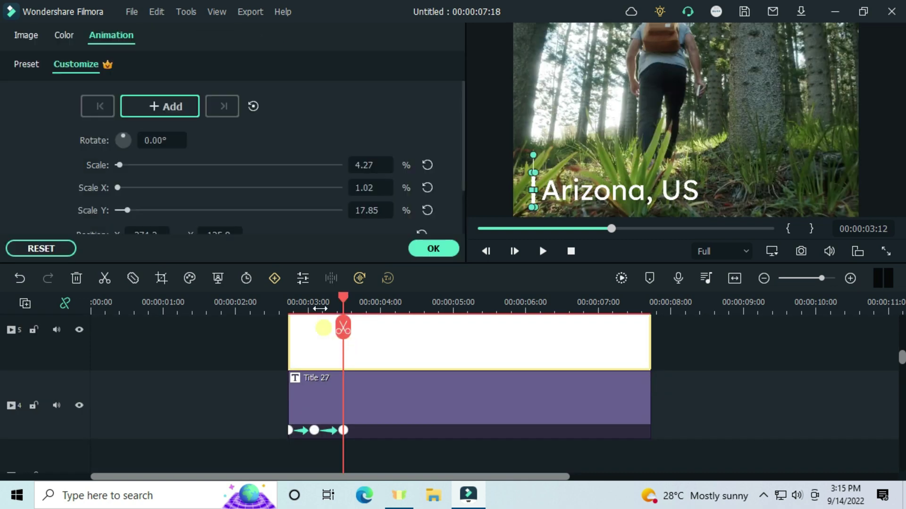
Step: Keyframe the white bar at 00:00:03:12 and add a keyframe at the very start of its clip with Position X -500
click(149, 108)
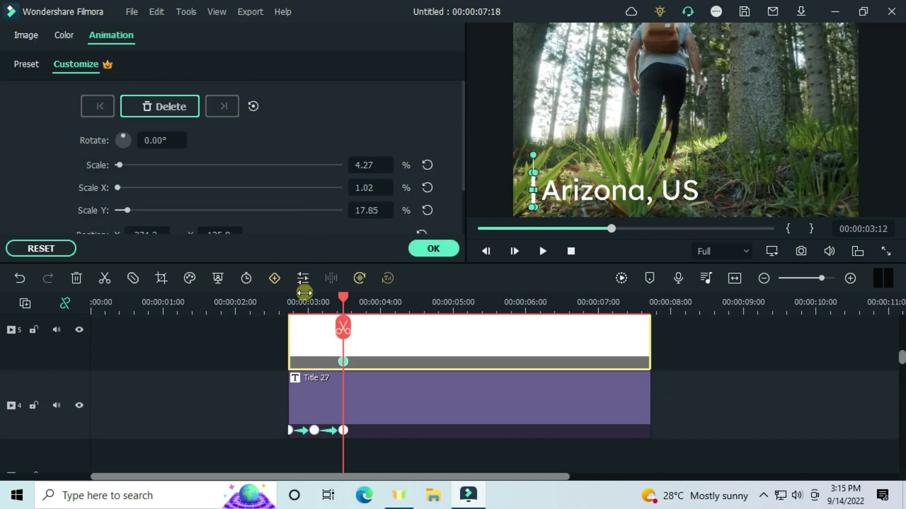
drag(297, 303, 286, 305)
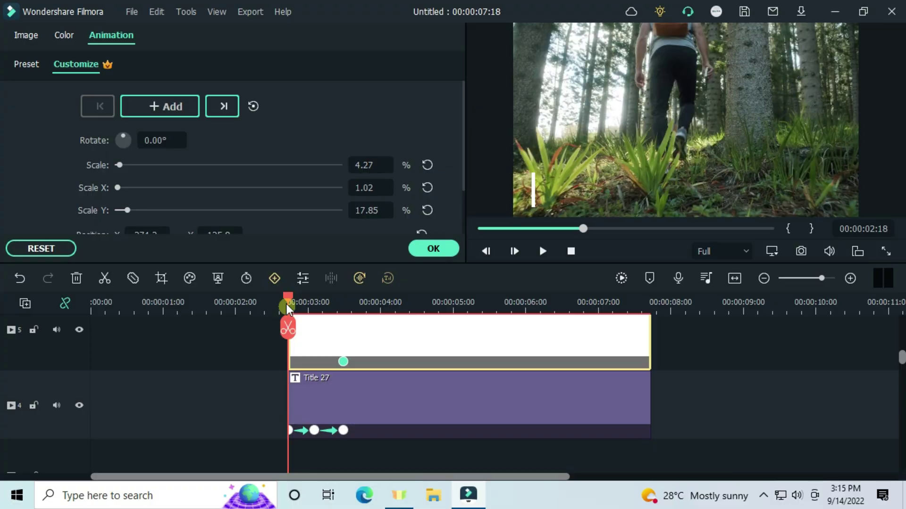
scroll(141, 175, down, 2)
double_click(140, 175)
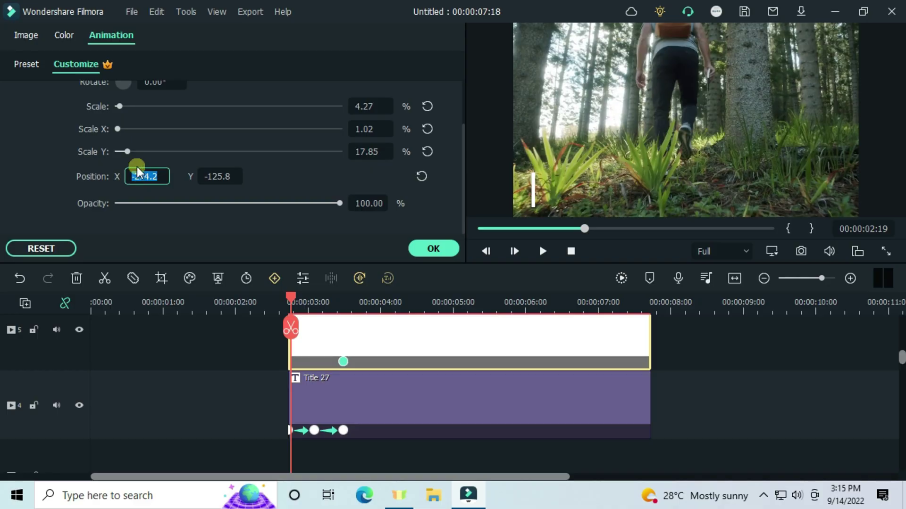
text(-500)
key(Return)
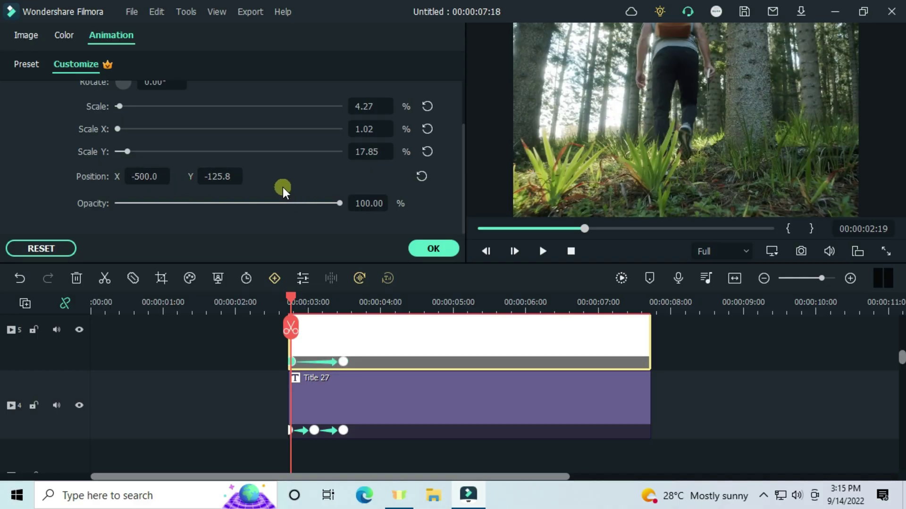
drag(294, 360, 268, 366)
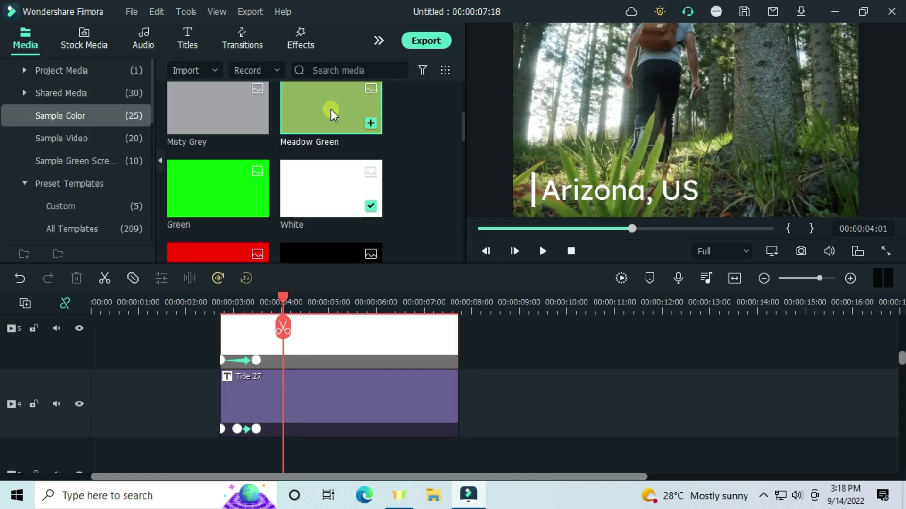
Step: Place the Meadow Green sample color on video track 3 at 00:00:03:12 and shrink it to about 0.82% by 15.66% over the white bar
drag(330, 110, 293, 430)
click(255, 408)
scroll(283, 441, down, 1)
click(585, 101)
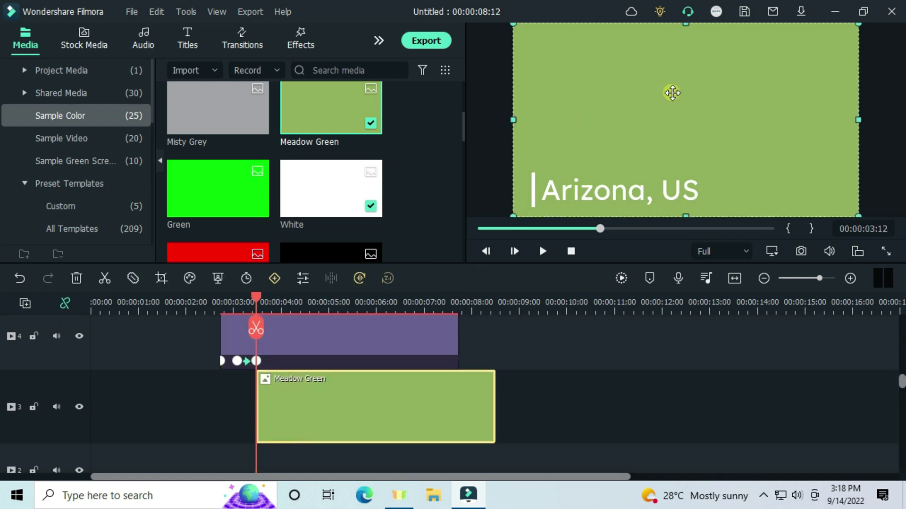
drag(695, 28, 687, 206)
drag(513, 191, 534, 193)
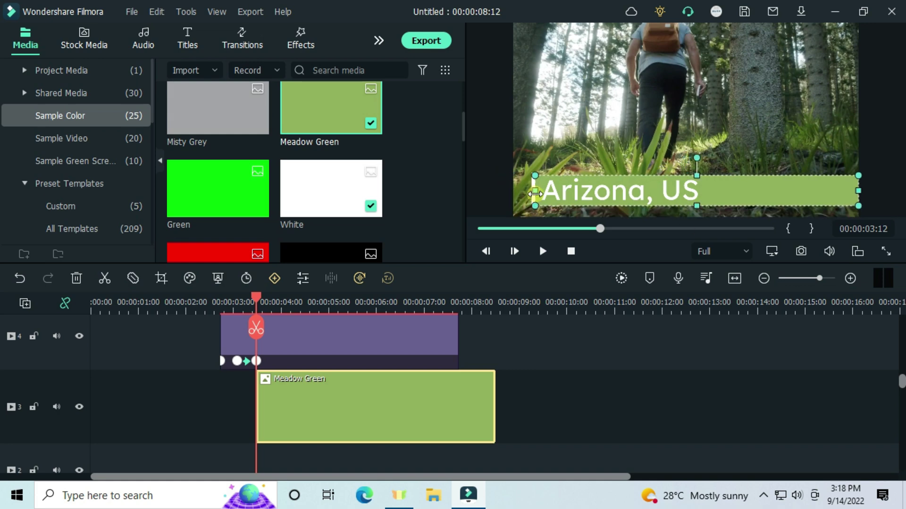
drag(860, 191, 536, 204)
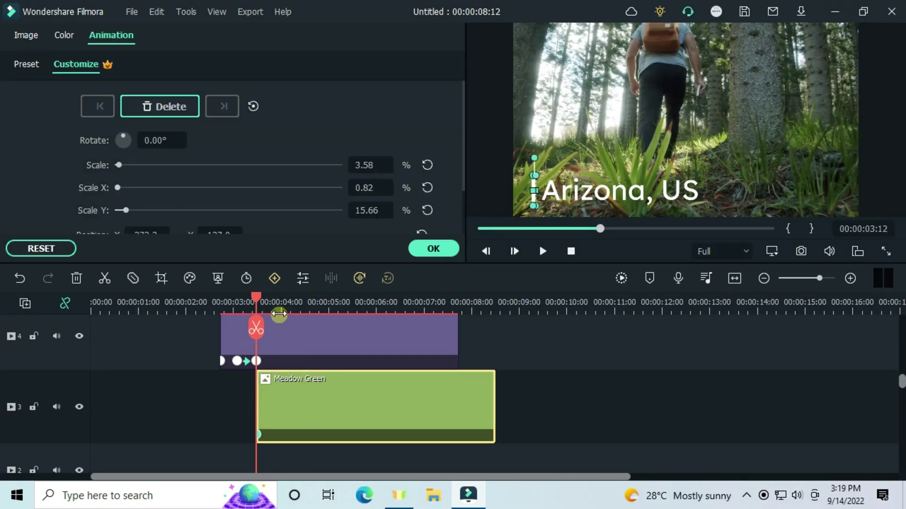
Step: Keyframe the green bar to stretch across the whole "Arizona, US" text, about 48.77% in Scale X, around 00:00:04:02
click(279, 313)
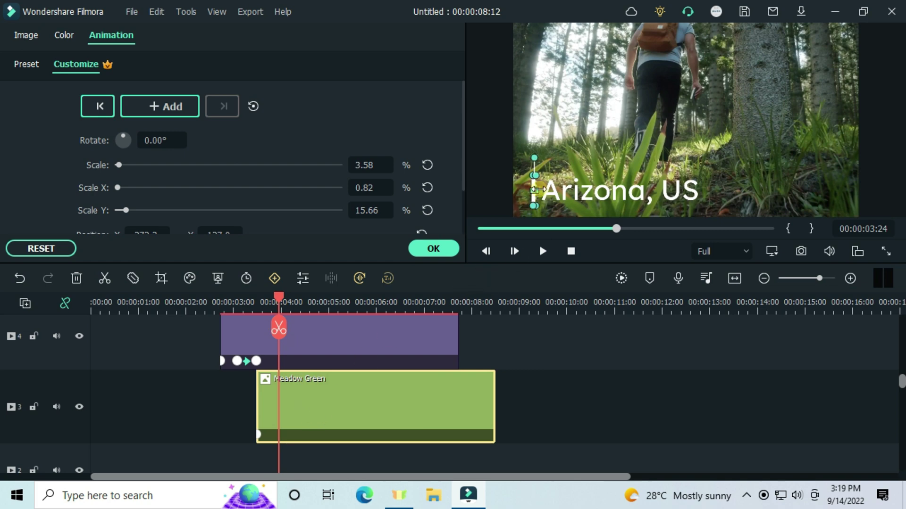
drag(537, 190, 602, 199)
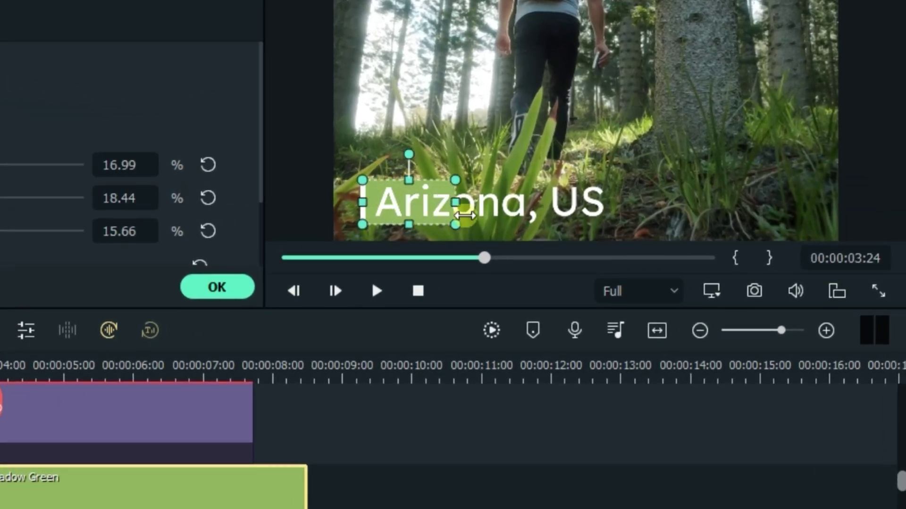
drag(465, 215, 670, 208)
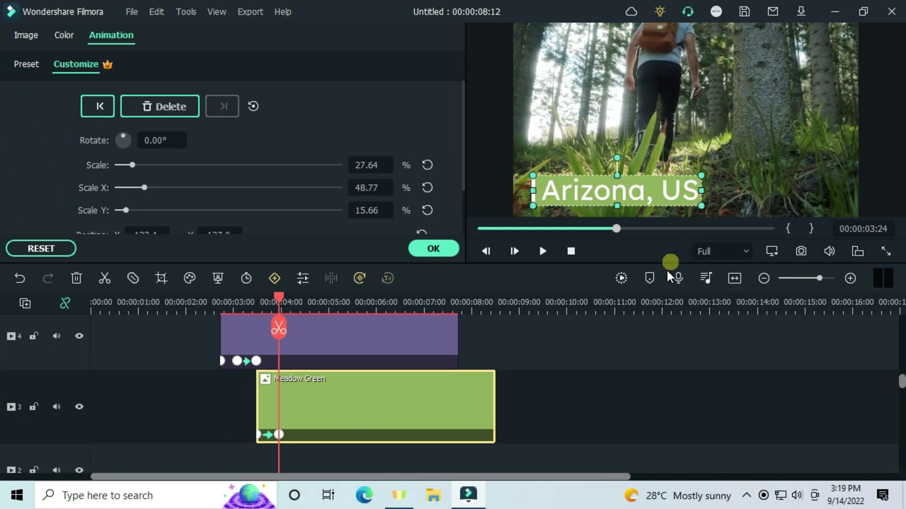
click(433, 249)
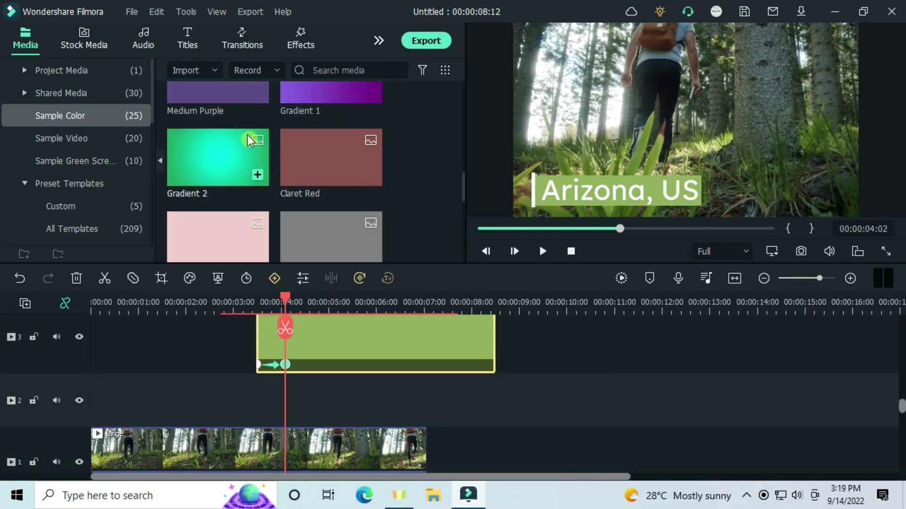
Step: Place the Medium Purple sample color on video track 2 at 00:00:04:02 and shrink it to the green box's size, about 48.98% by 15.30%
drag(217, 93, 283, 392)
double_click(306, 409)
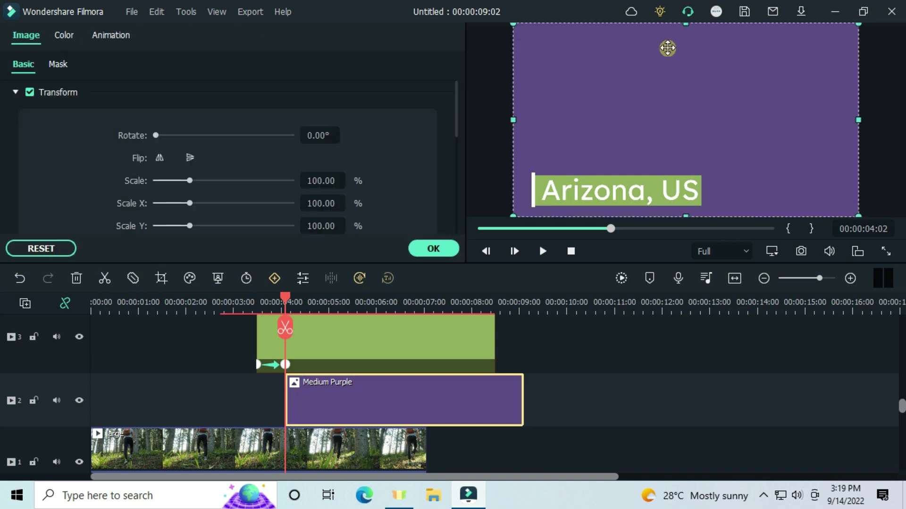
drag(681, 33, 685, 175)
drag(685, 216, 686, 206)
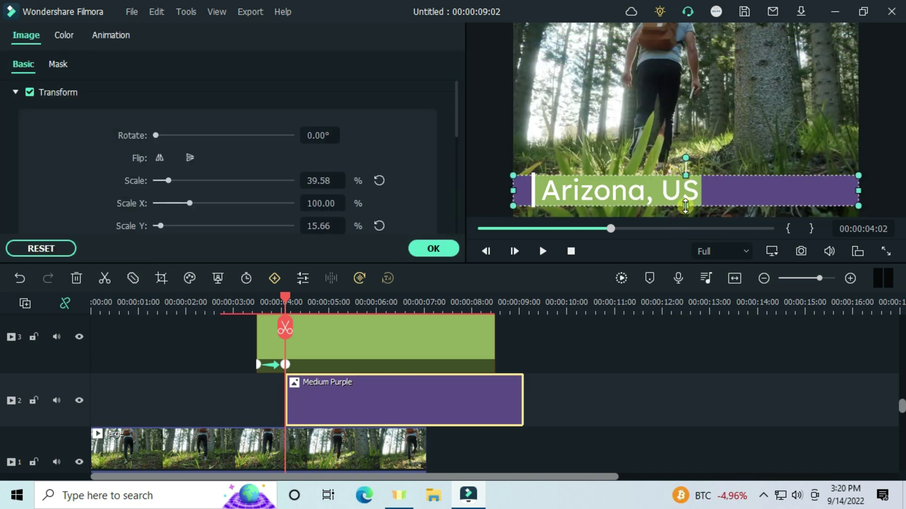
drag(513, 196, 533, 192)
drag(858, 191, 746, 196)
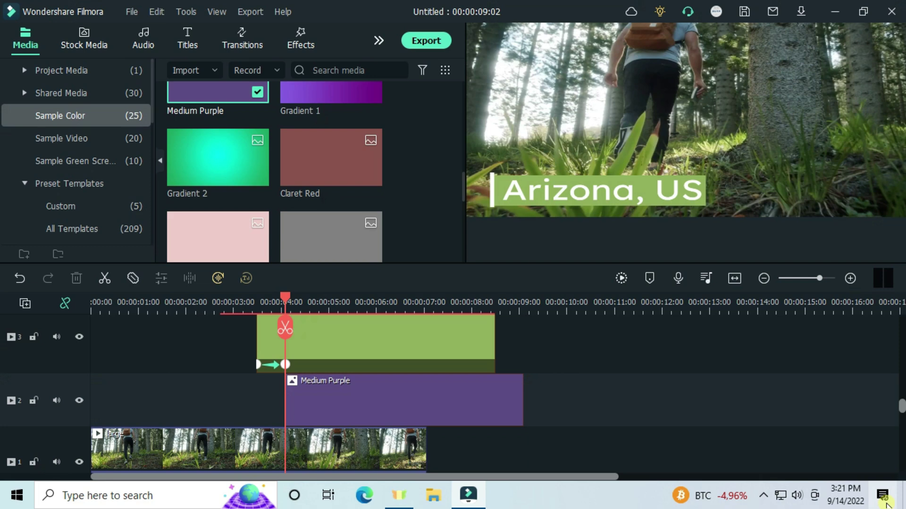
Step: Add a keyframe to the Meadow Green clip at 00:00:04:19 and collapse the box vertically with another keyframe shortly after 00:00:05:07
click(317, 309)
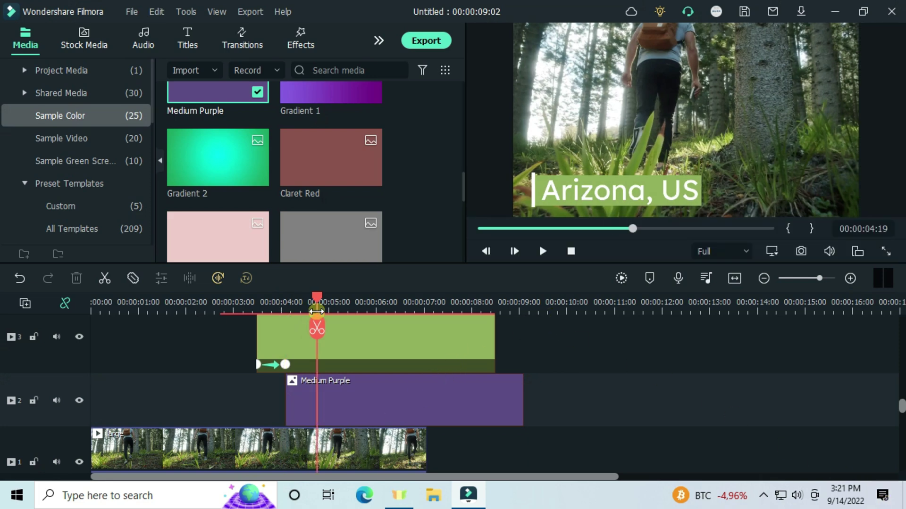
double_click(332, 349)
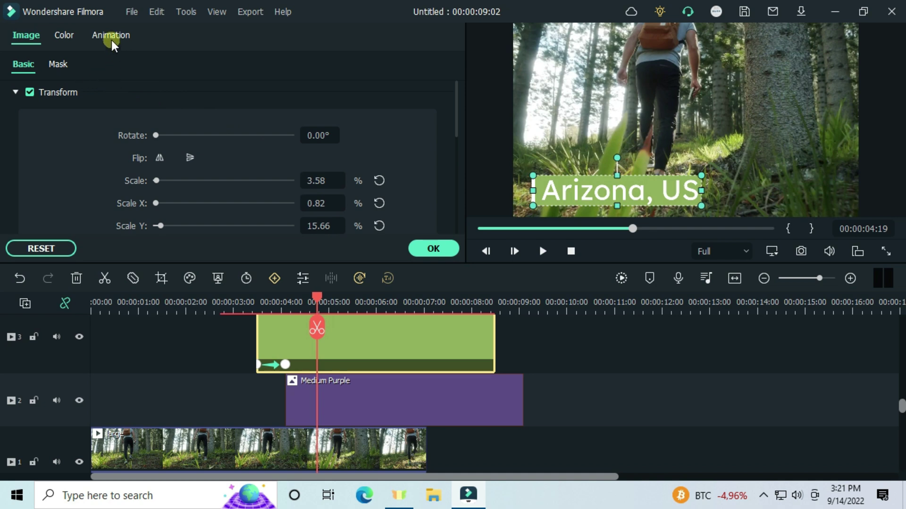
click(111, 37)
click(164, 112)
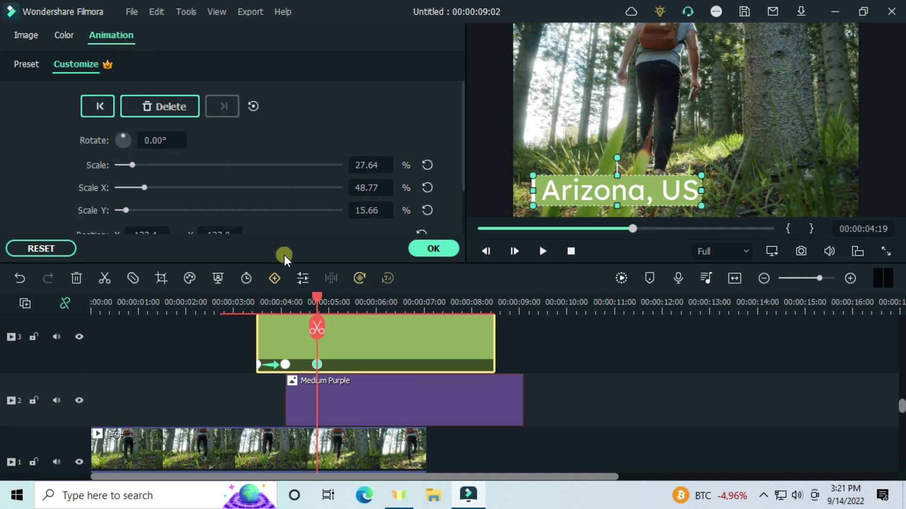
click(342, 307)
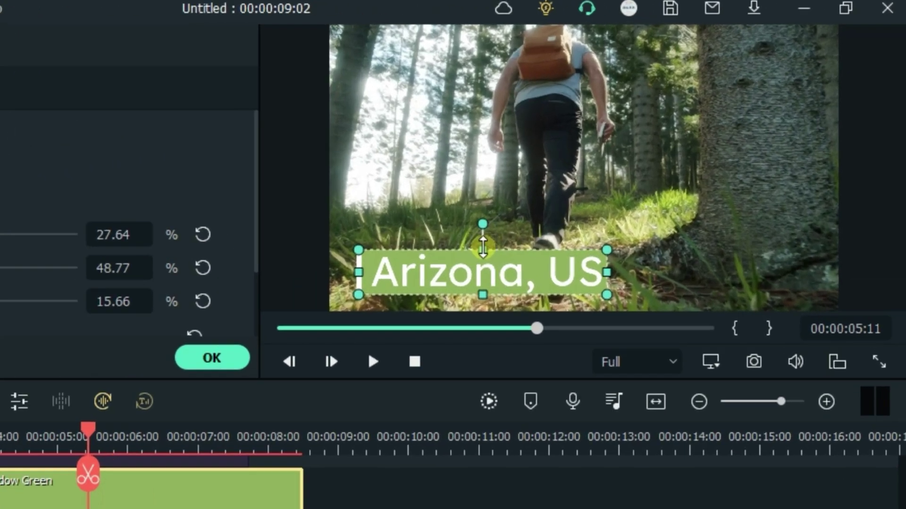
drag(618, 173, 616, 192)
drag(482, 273, 483, 295)
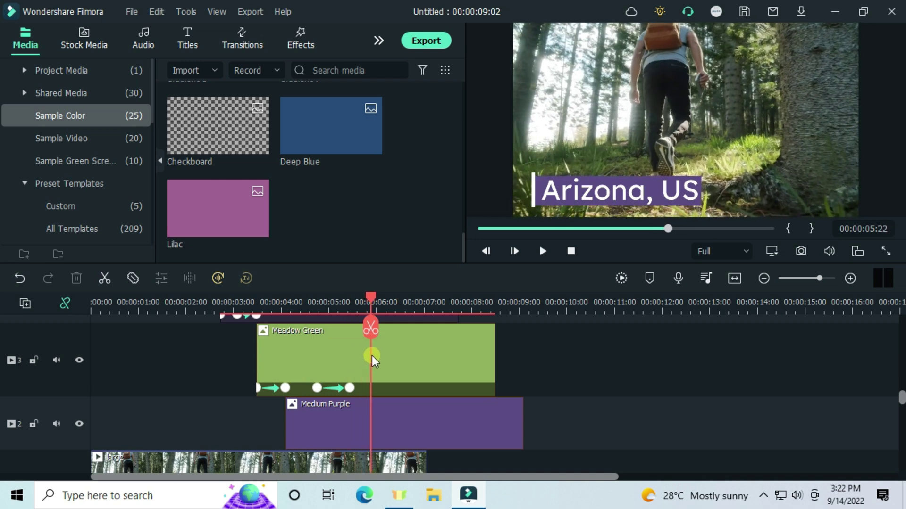
Step: Add a keyframe to the Medium Purple clip at 00:00:05:22 and narrow the box to 0.01% in Scale X at 00:00:06:11
double_click(393, 429)
click(177, 111)
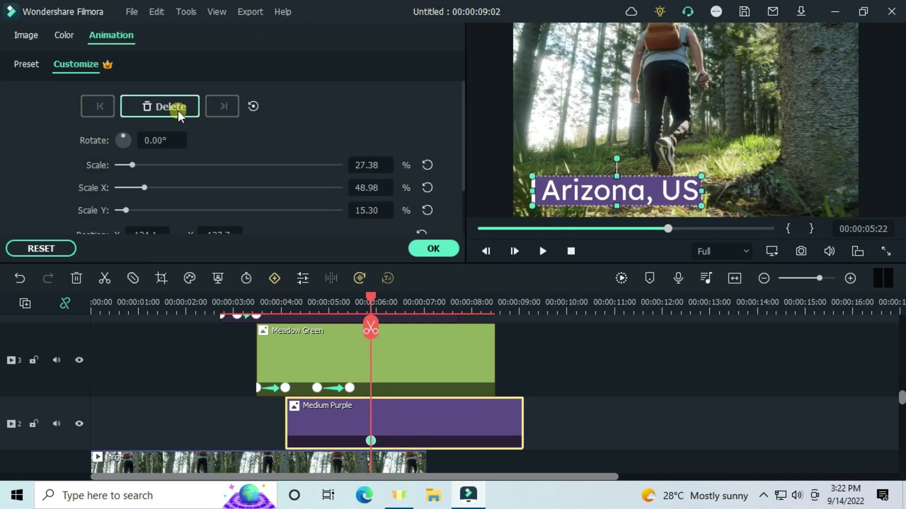
click(398, 312)
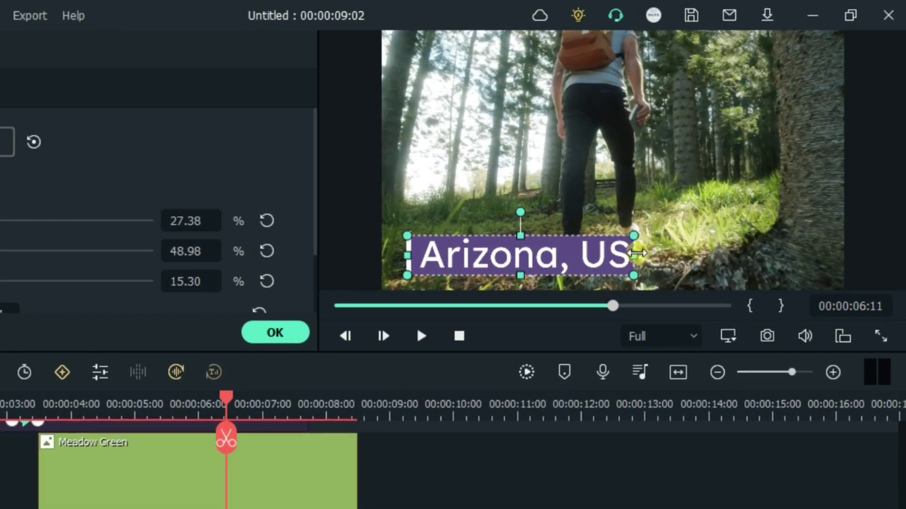
drag(701, 192, 690, 194)
drag(618, 260, 407, 281)
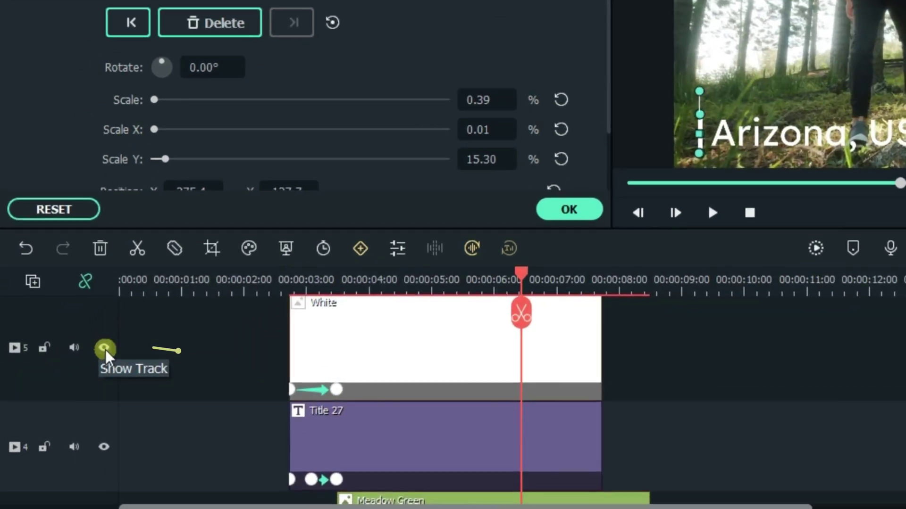
Step: Add a keyframe to the title clip at 00:00:06:11 and set its Position X to -335 at 00:00:07:01
click(75, 350)
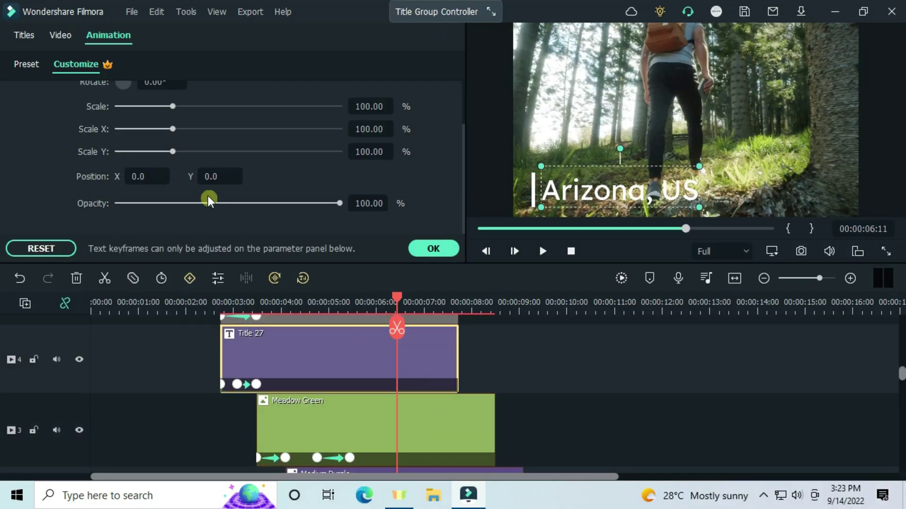
scroll(250, 156, up, 2)
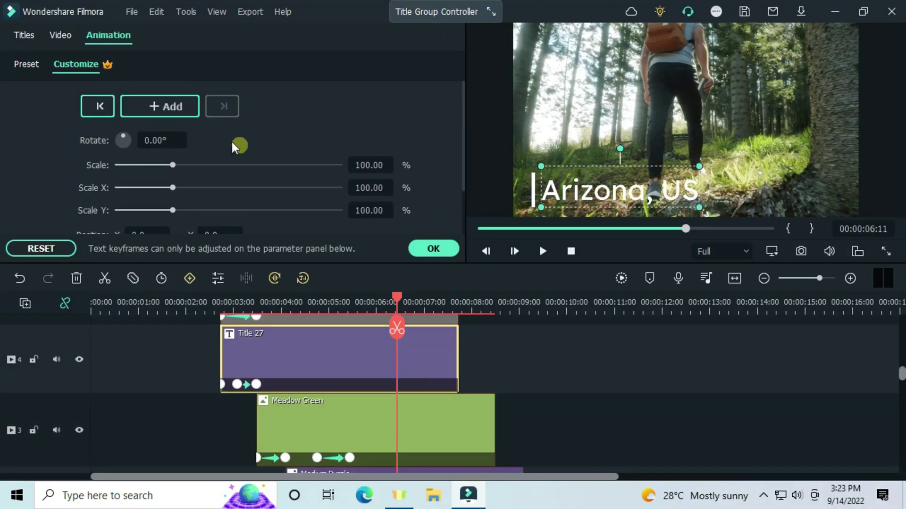
click(163, 107)
click(426, 307)
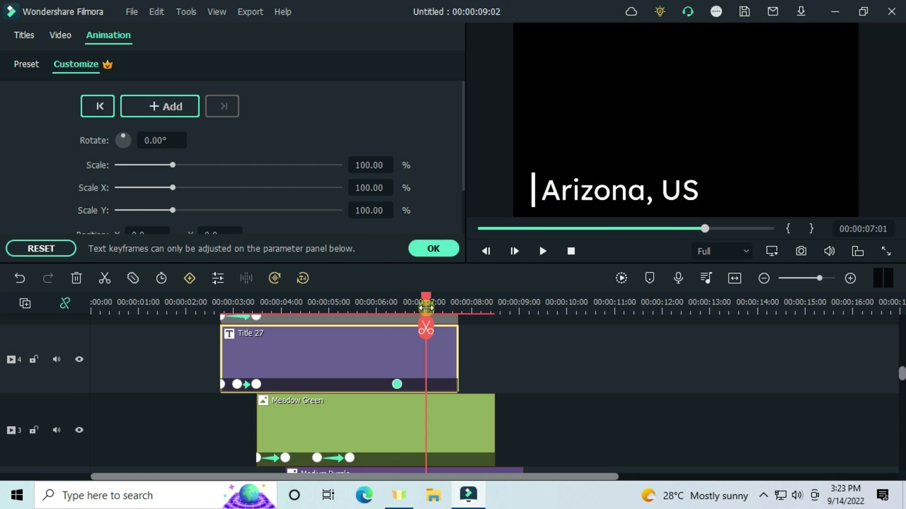
scroll(111, 195, down, 2)
click(143, 177)
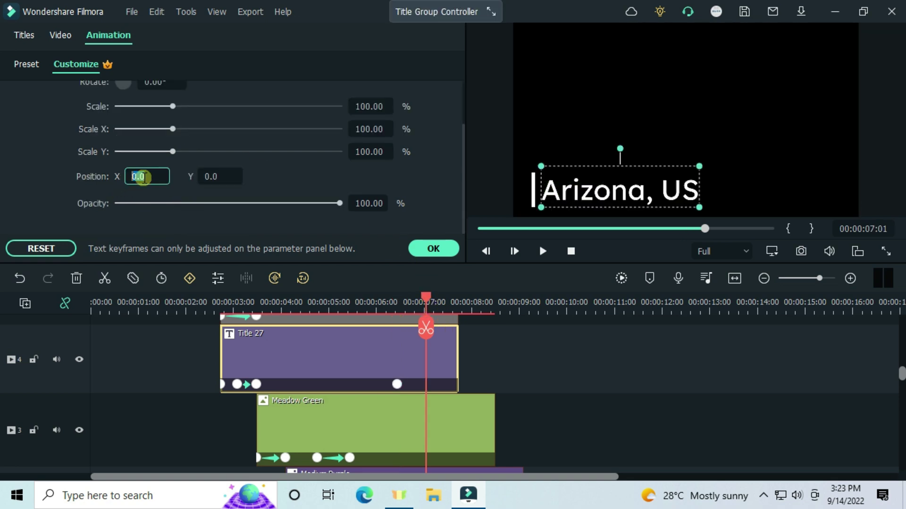
text(-335)
click(425, 248)
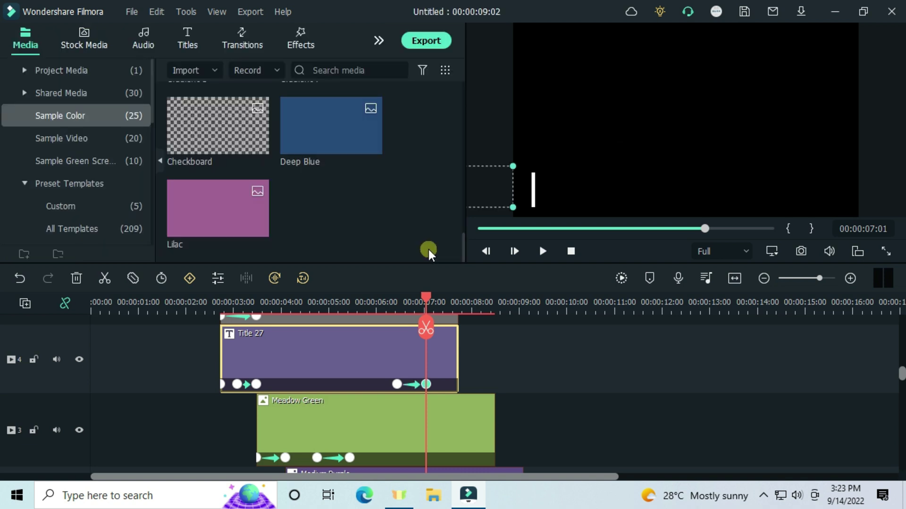
Step: Add a keyframe to the white bar at 00:00:06:11, set its Position X to -500 at 00:00:07:01, and play back the result
click(397, 384)
scroll(336, 342, up, 1)
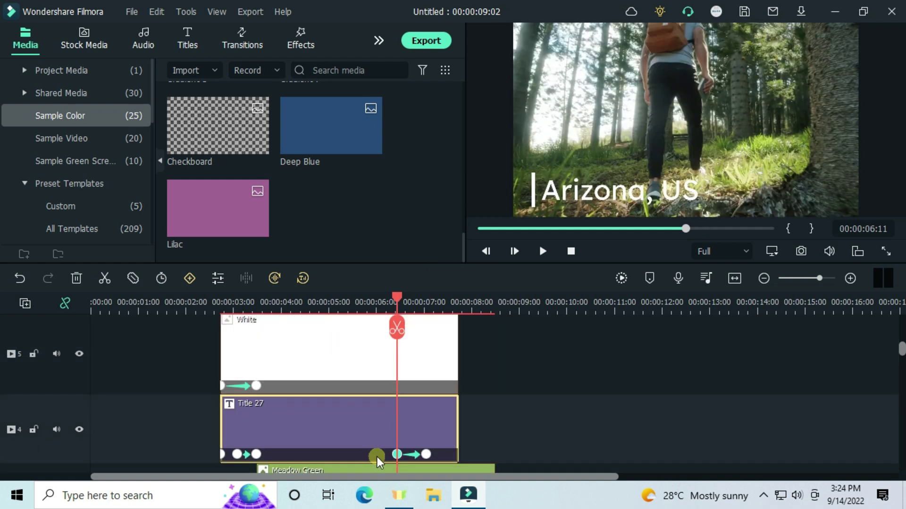
double_click(379, 356)
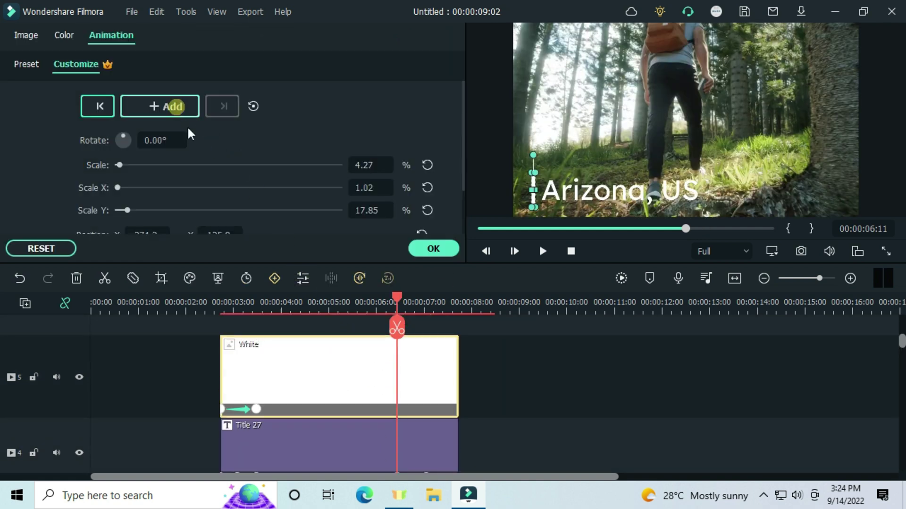
click(425, 309)
scroll(433, 359, down, 3)
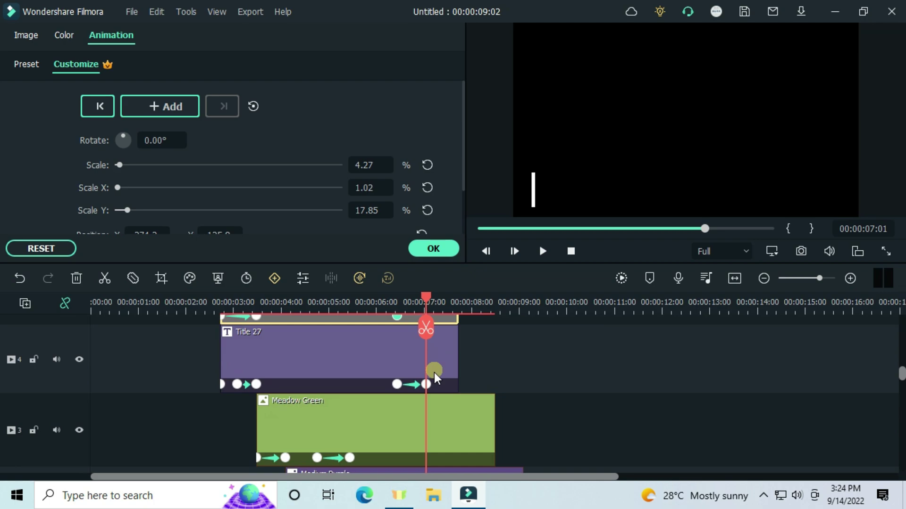
click(434, 373)
scroll(437, 382, up, 3)
click(146, 184)
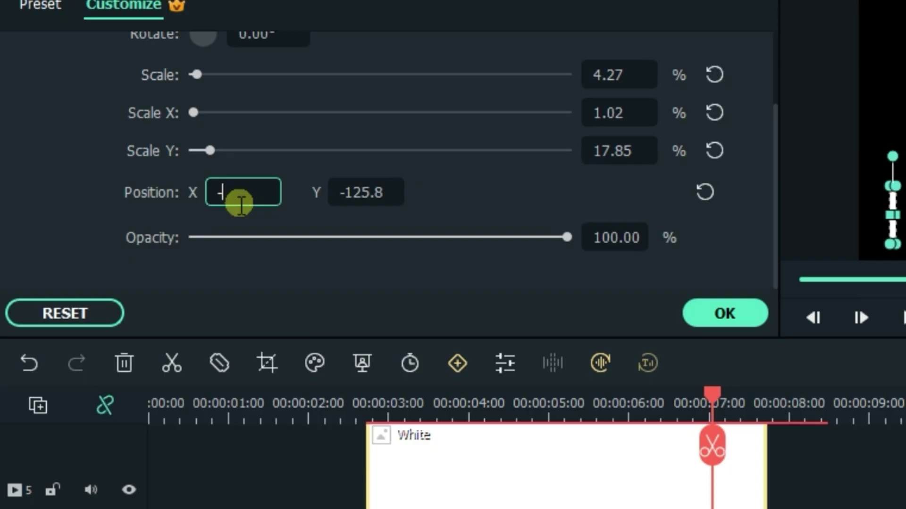
text(-500)
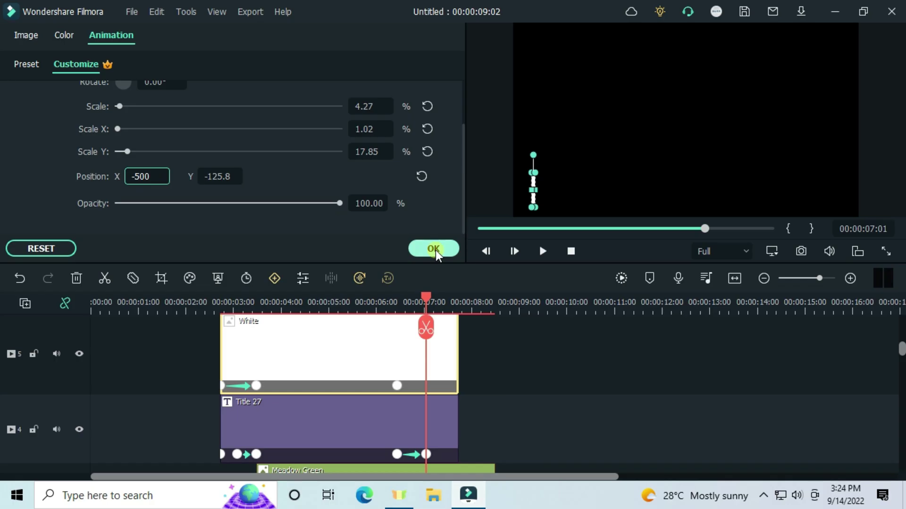
click(726, 315)
scroll(432, 384, down, 3)
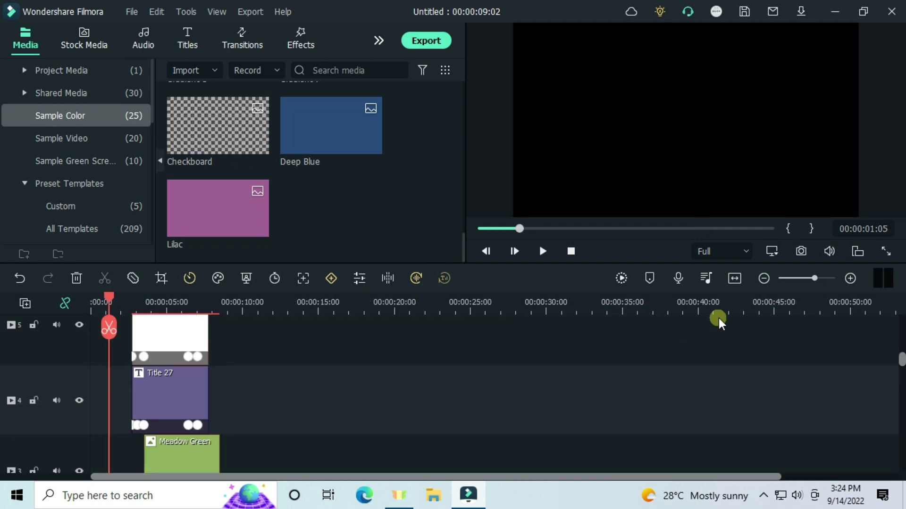
key(space)
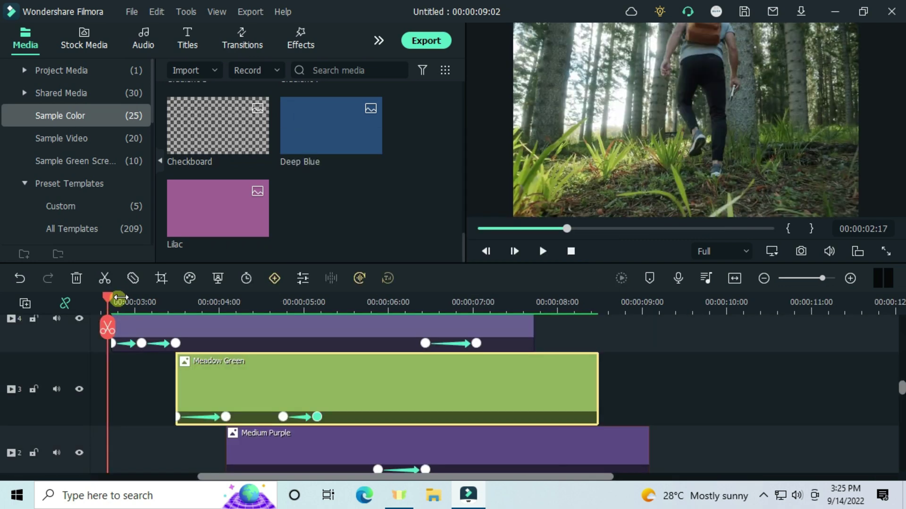